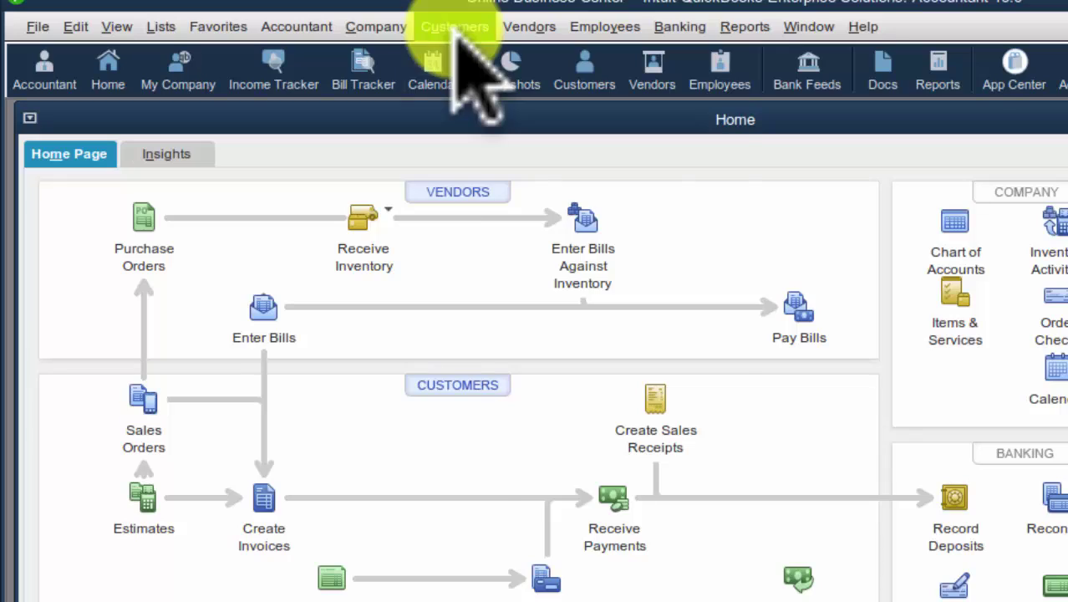
Create a new estimate for the second customer in the customer list and date it 01/10/2020
click(456, 30)
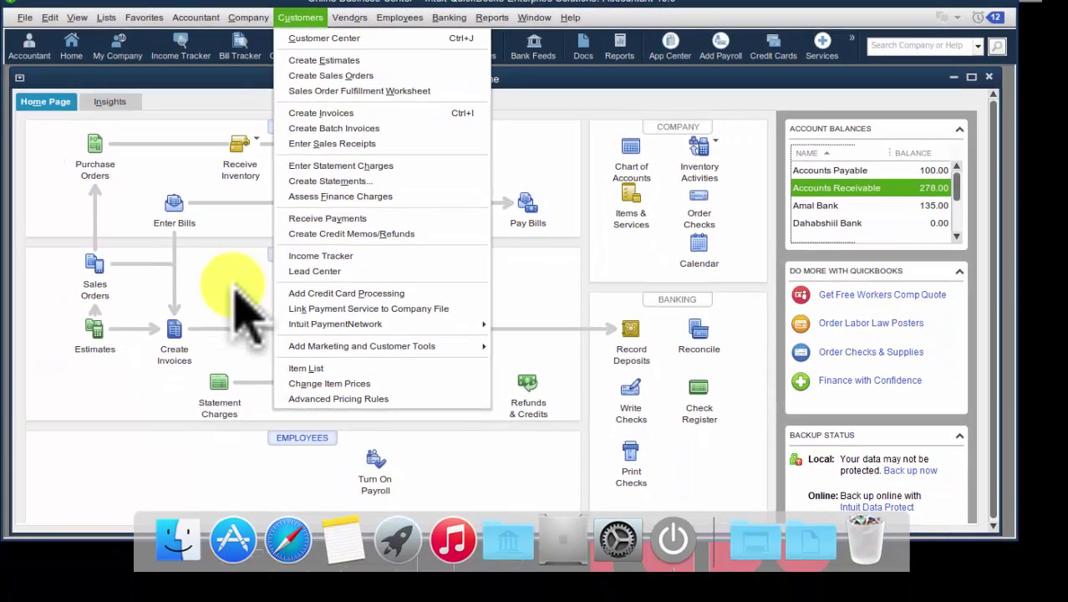
click(373, 435)
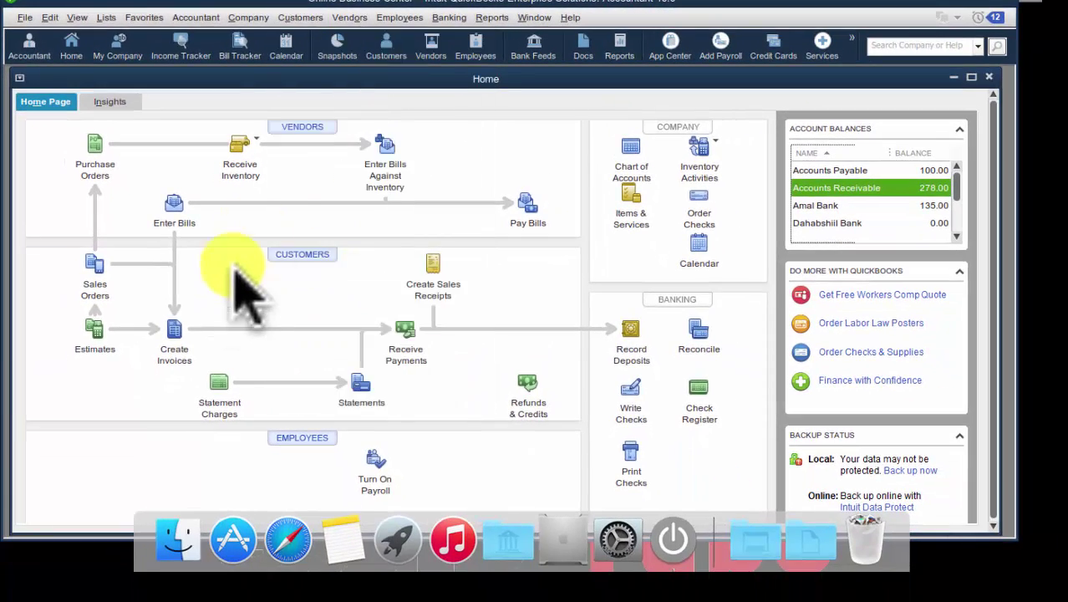
click(98, 327)
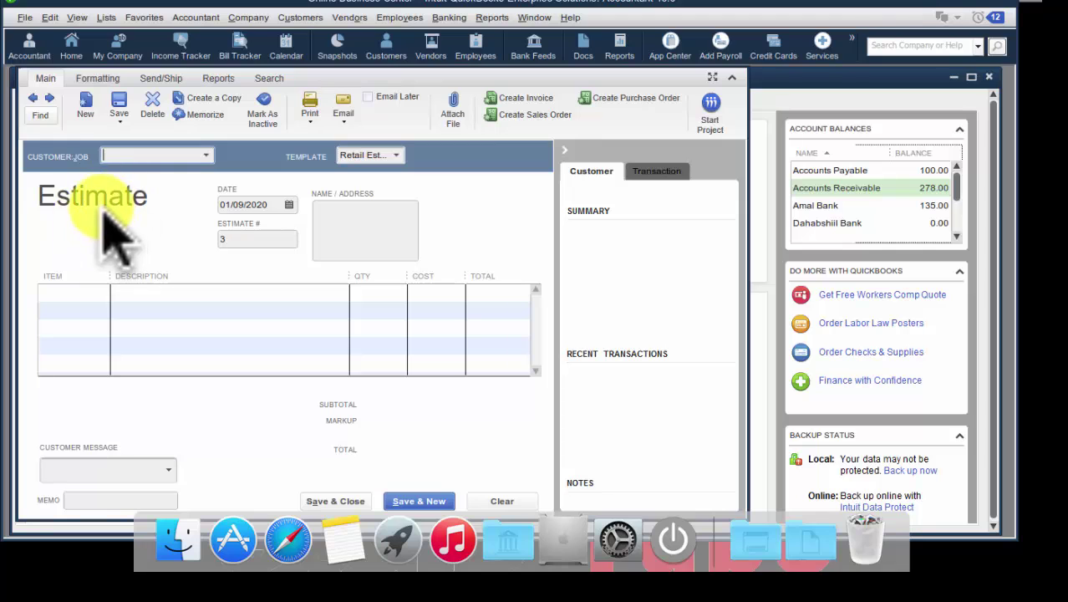
click(208, 156)
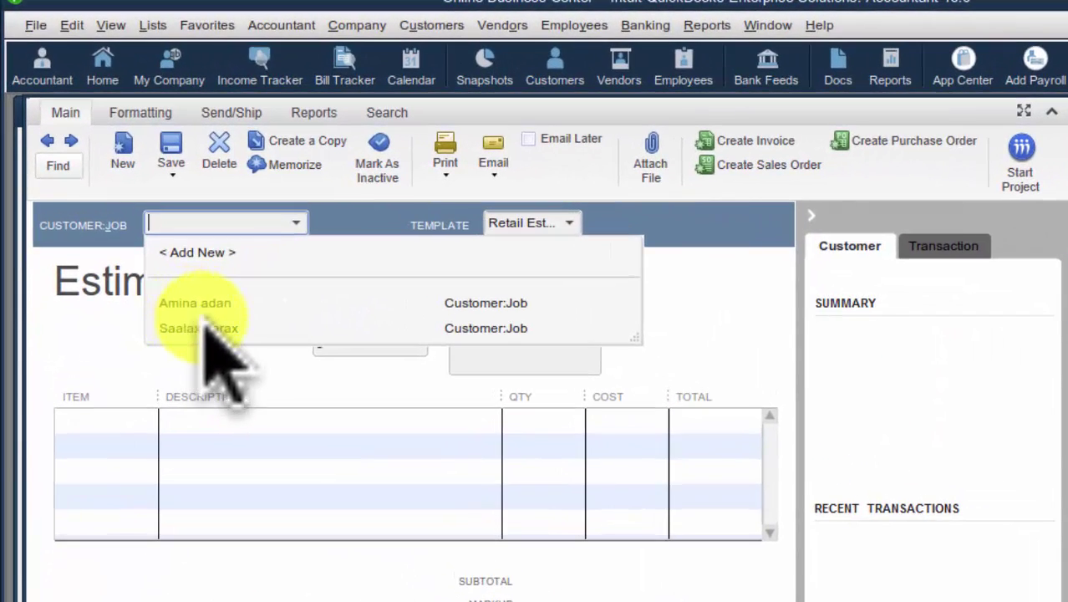
click(253, 328)
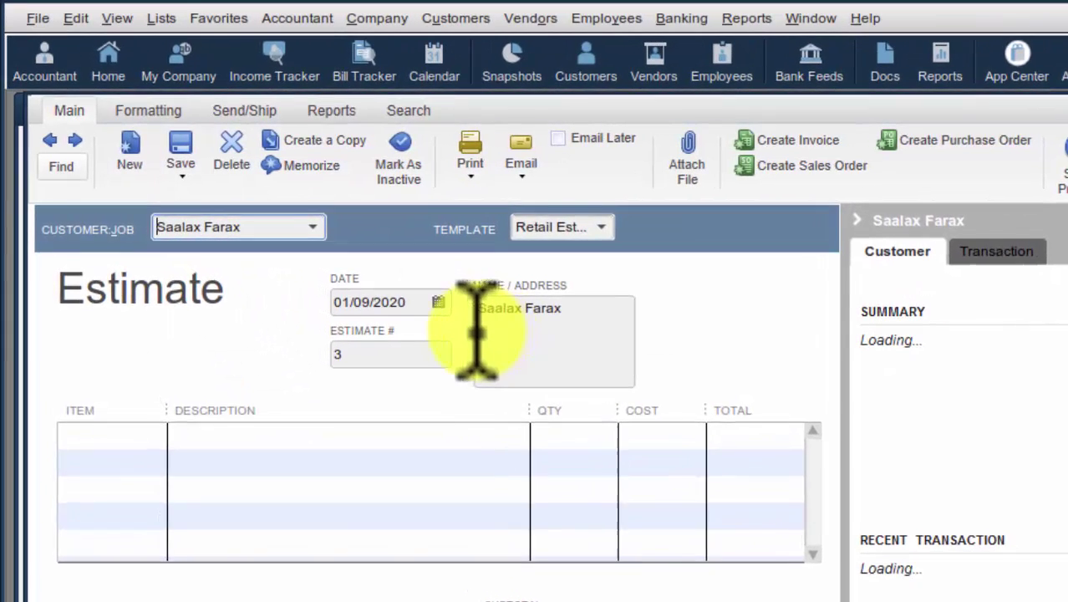
click(422, 295)
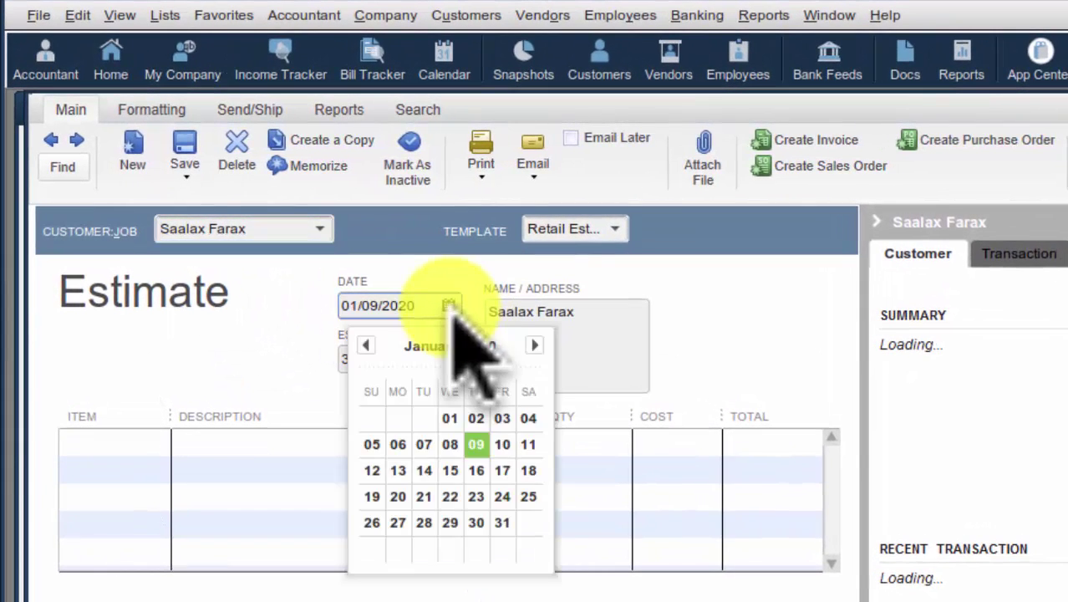
click(503, 447)
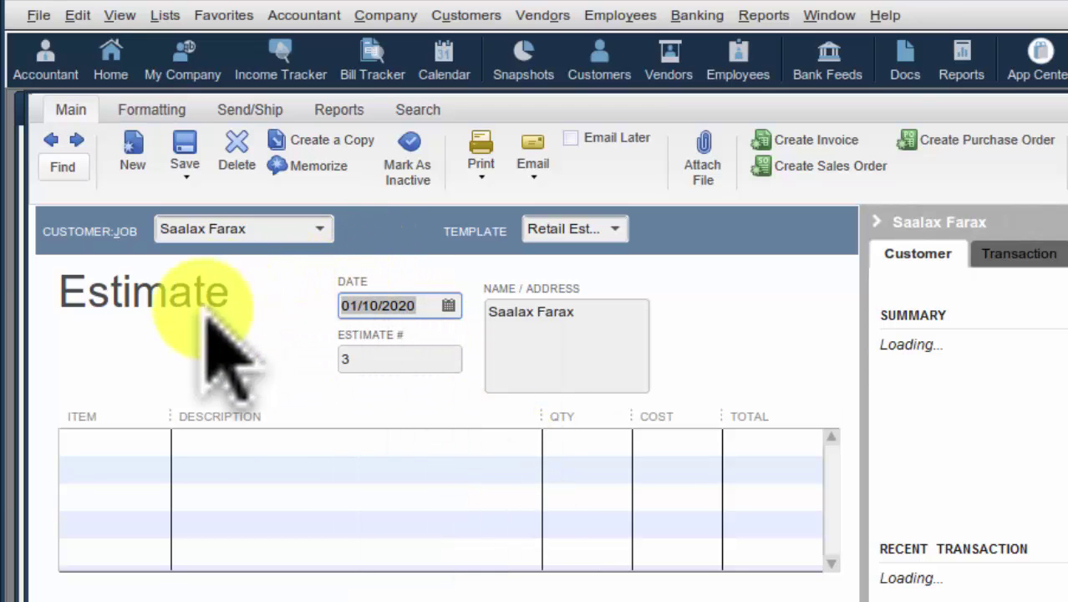
Add the item boorsooyin to the estimate's first line with a quantity of 1
click(159, 441)
click(158, 441)
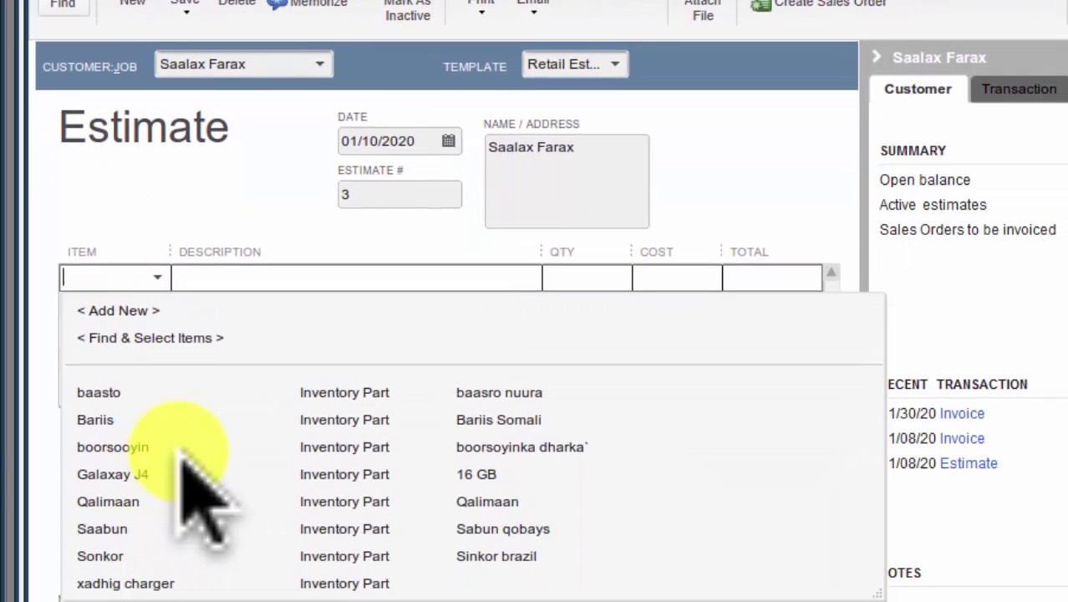
click(121, 446)
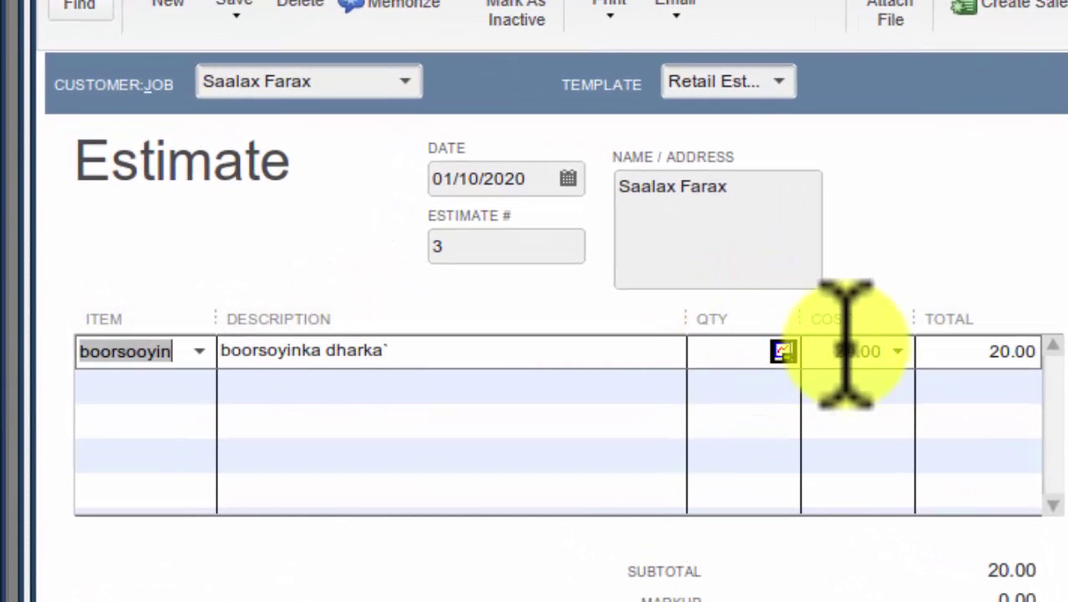
click(735, 355)
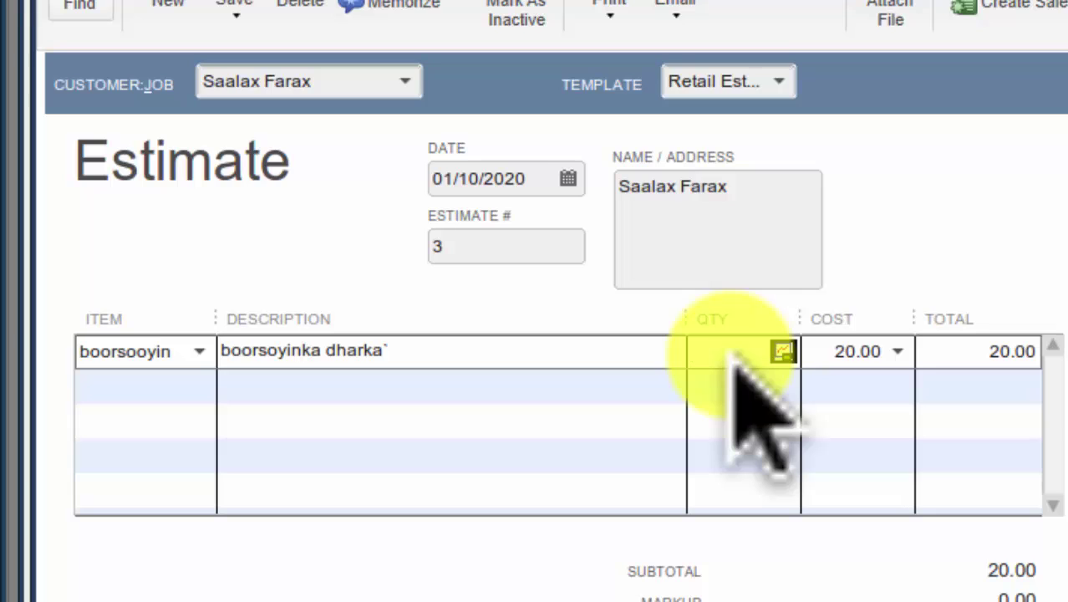
text(1)
Set the cost of the boorsooyin line to 18.5
click(835, 358)
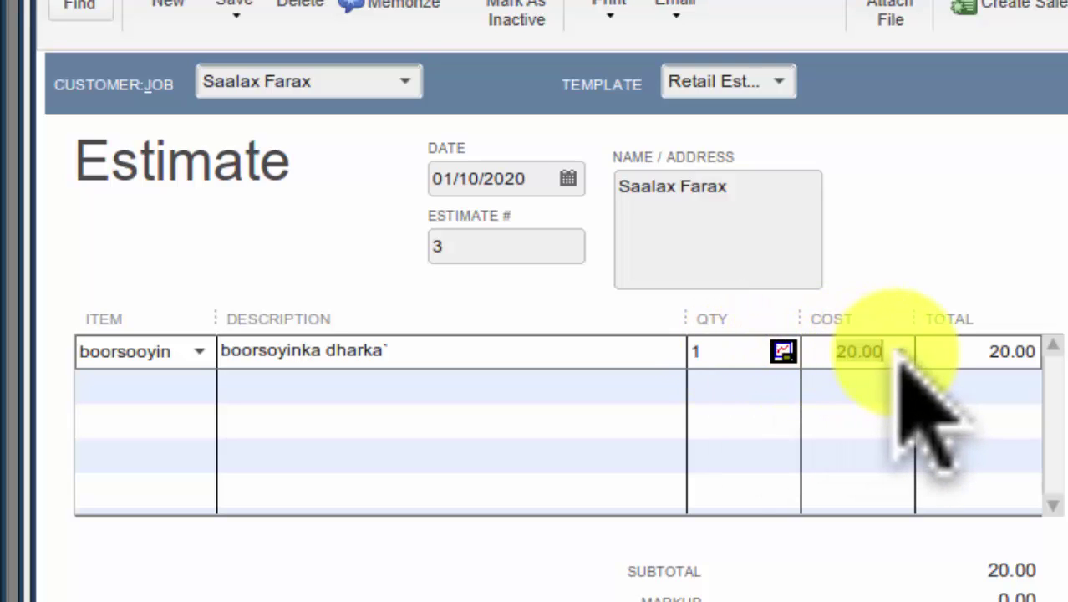
key(BackSpace)
key(BackSpace)
key(BackSpace)
key(BackSpace)
key(BackSpace)
text(15)
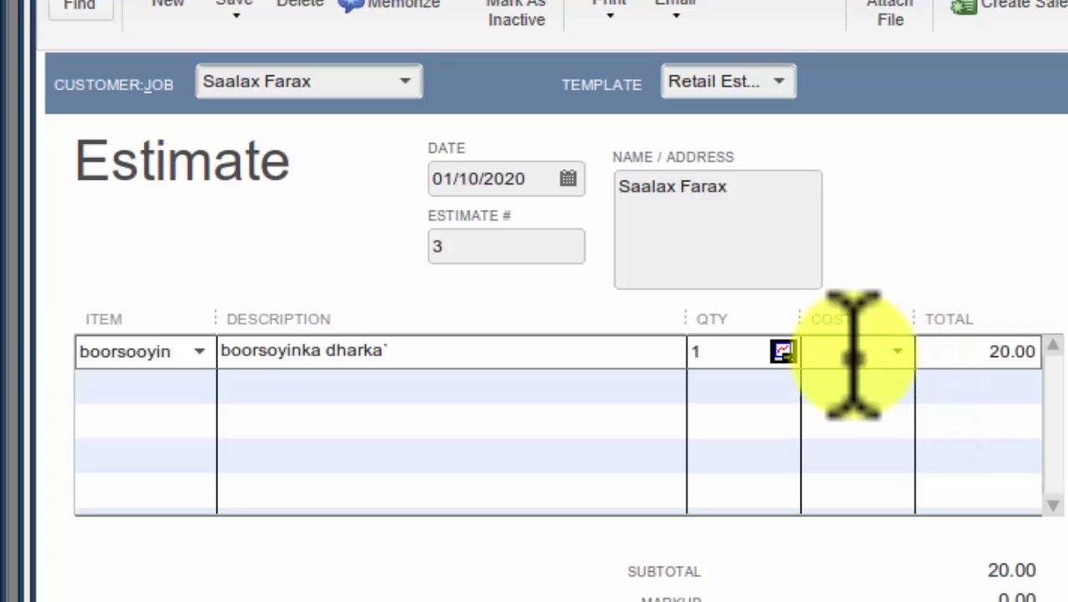
double_click(852, 355)
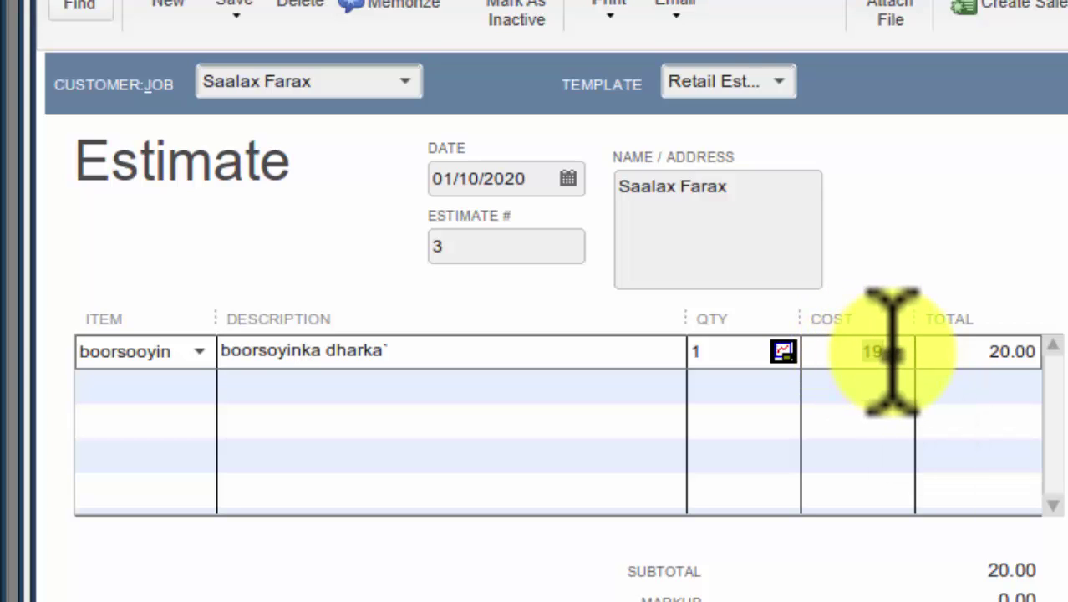
text(18.5)
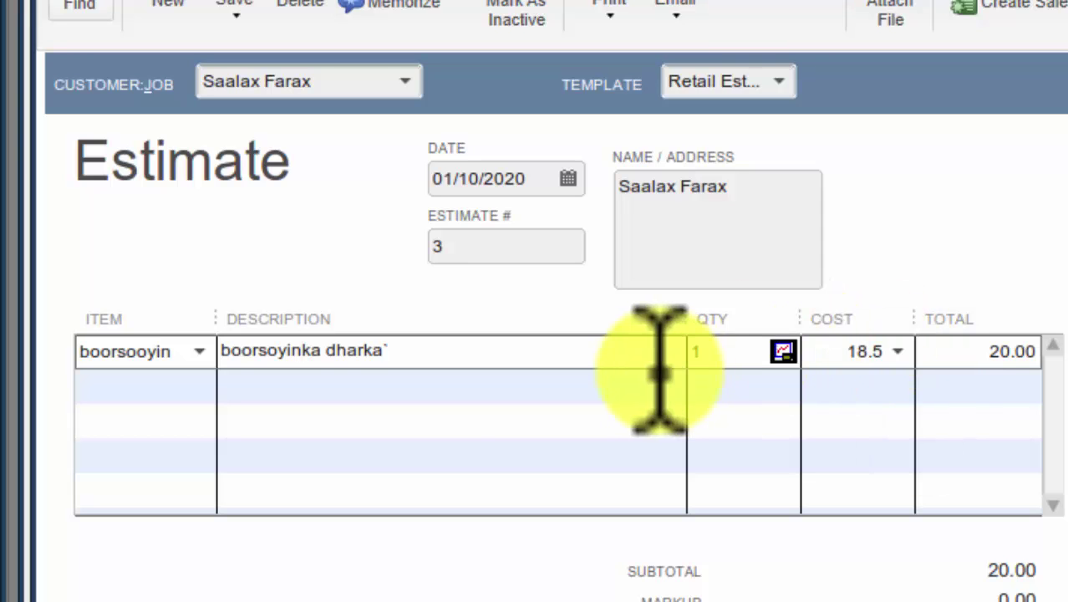
Commit the boorsooyin line's cost and dismiss the Price Levels message with its future display turned off
click(200, 351)
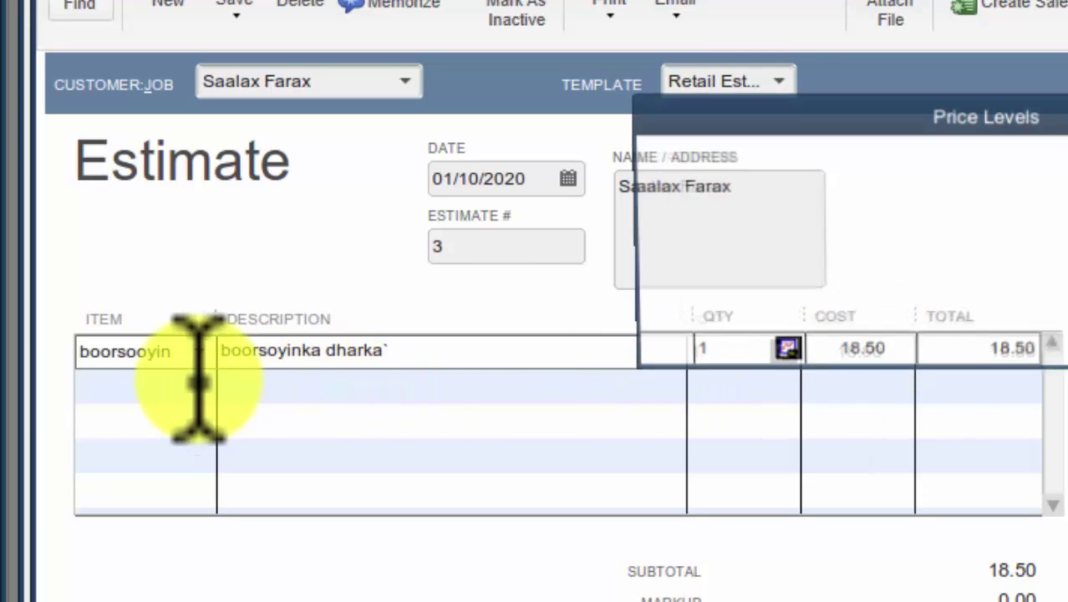
click(873, 269)
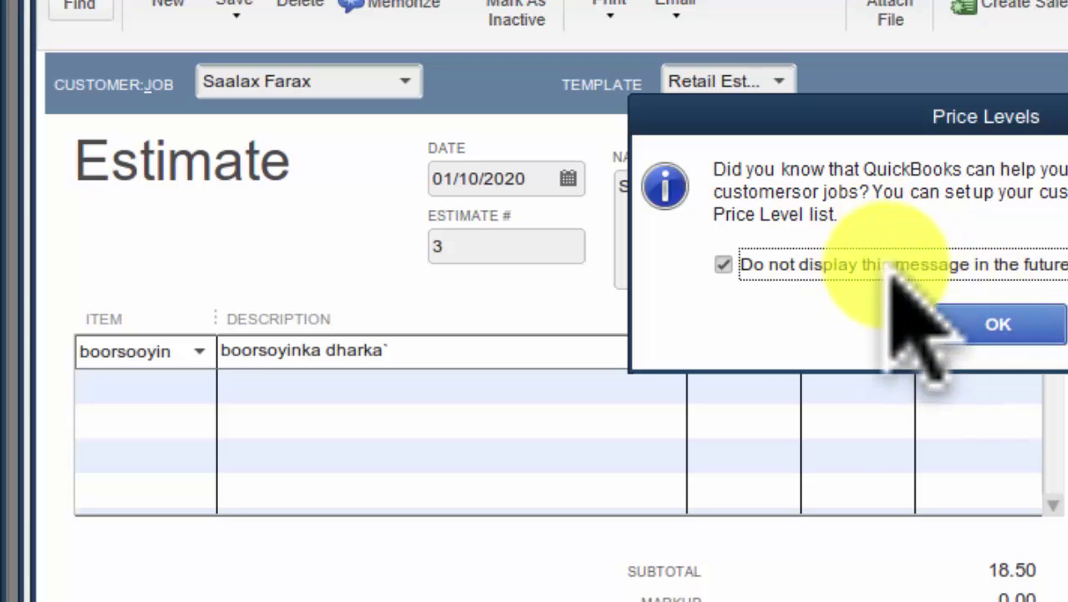
click(979, 328)
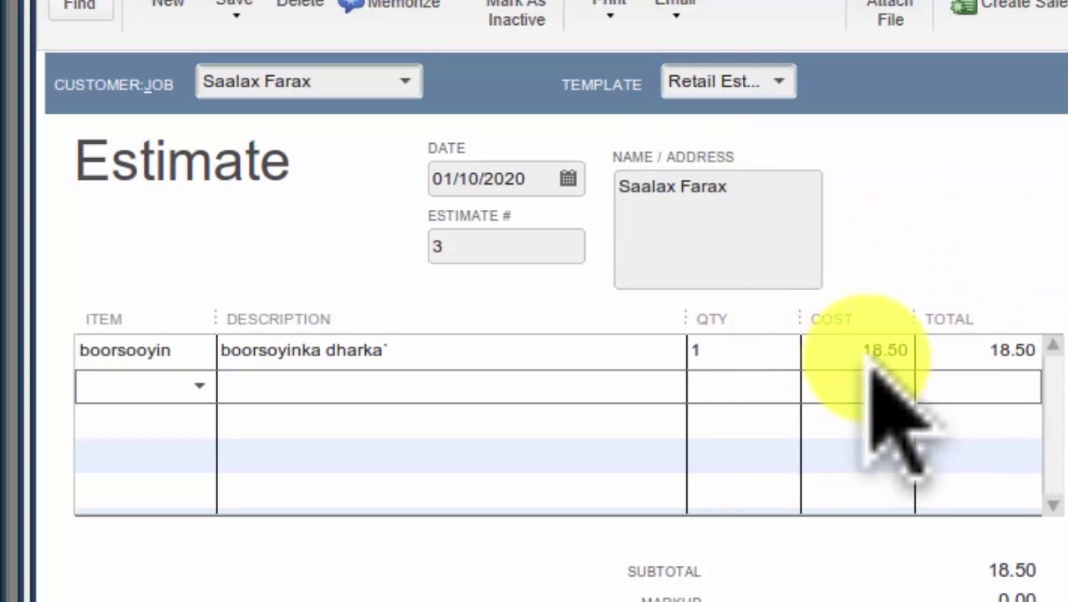
Add the item Qalimaan on the second estimate line with quantity 1 and cost 2.5
click(201, 387)
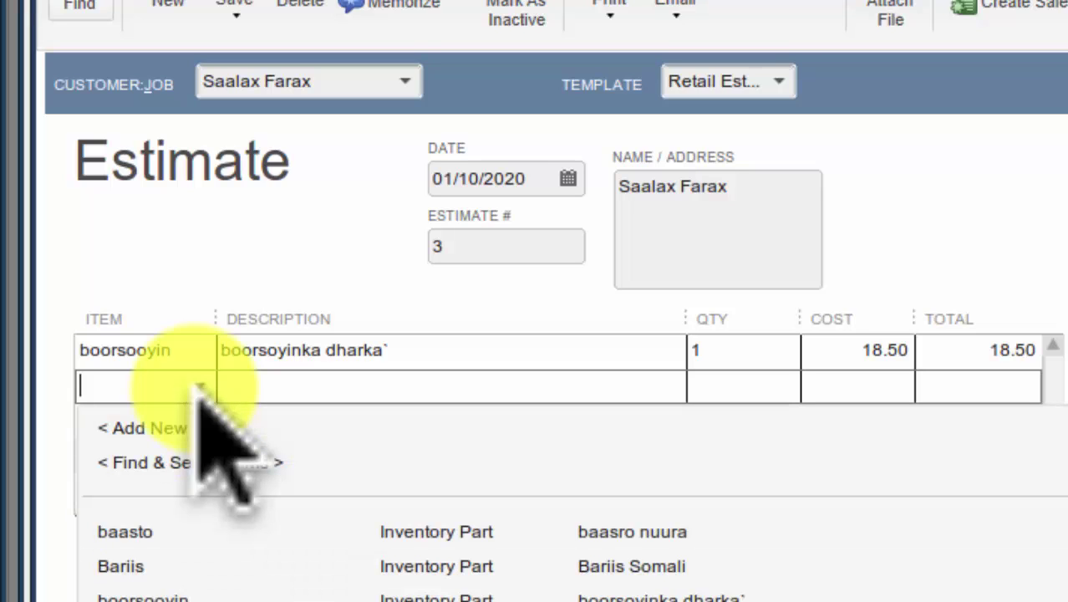
text(Qalimaan)
click(727, 385)
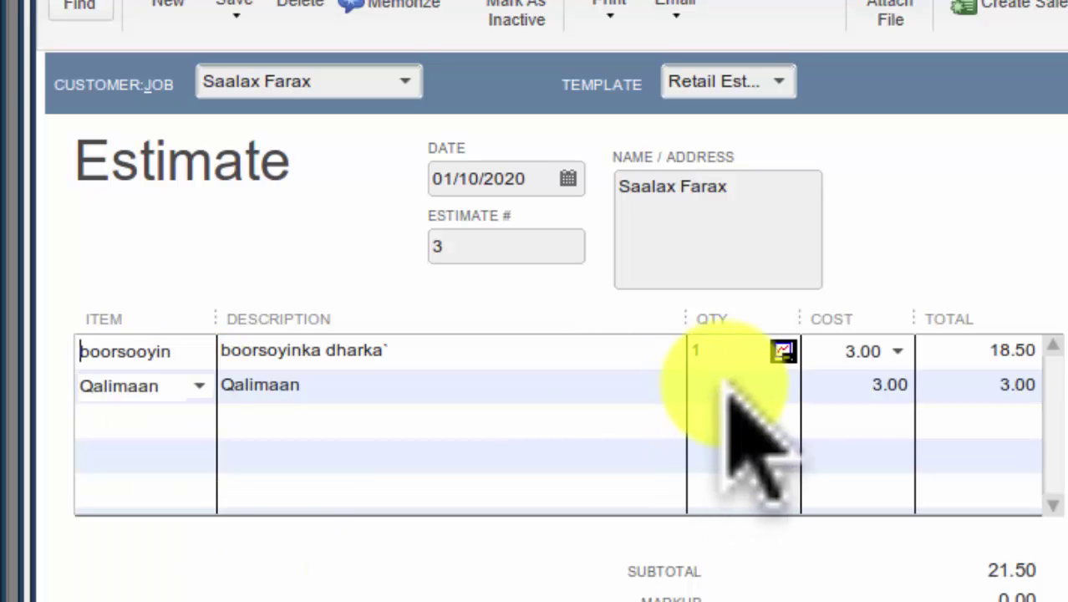
key(Tab)
key(Tab)
key(Tab)
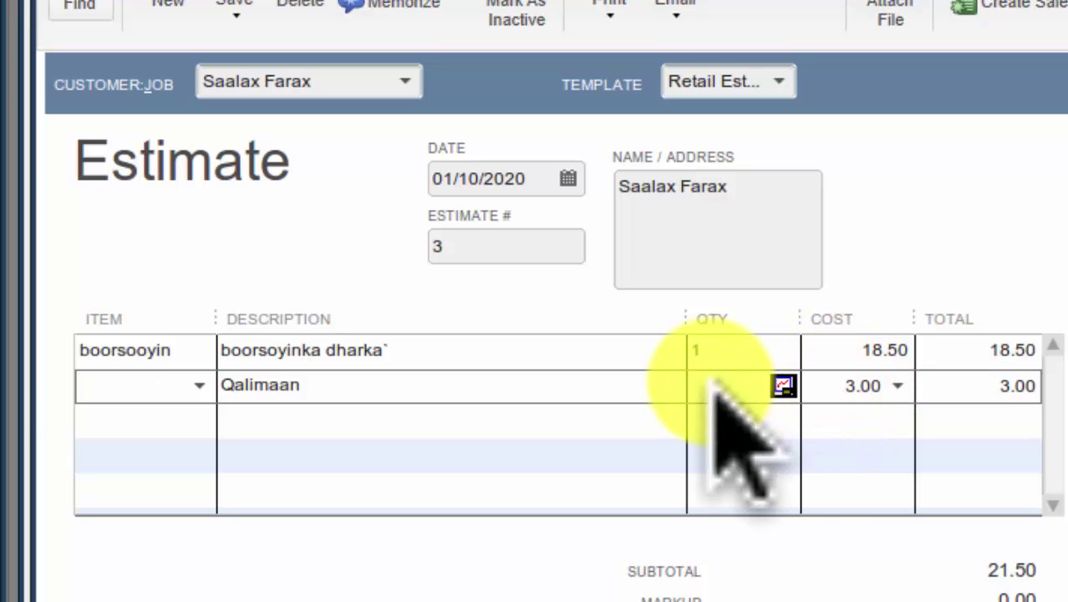
text(2.)
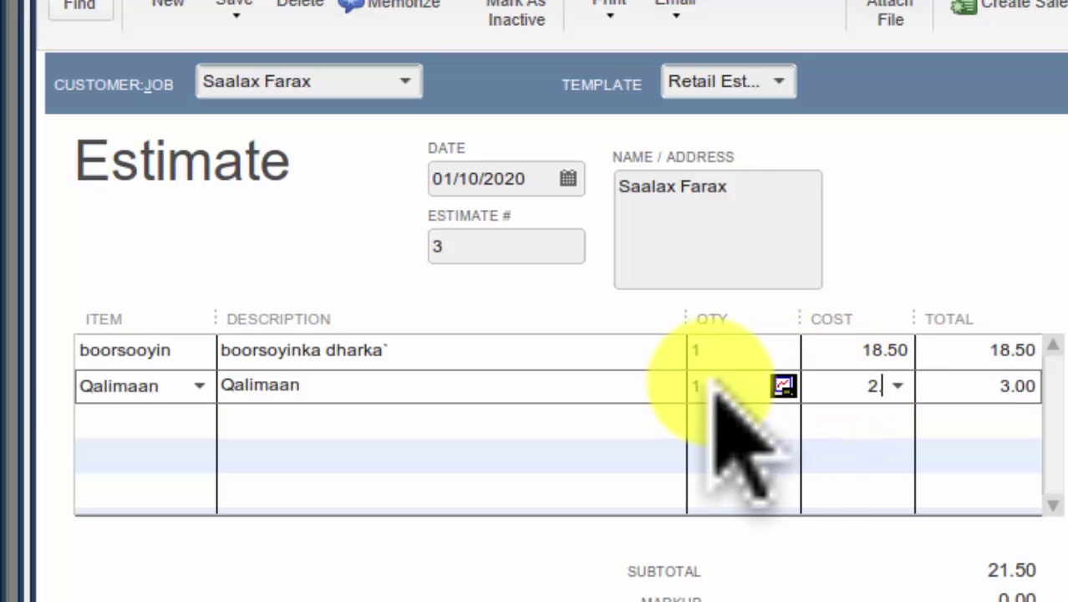
key(BackSpace)
text(2.5)
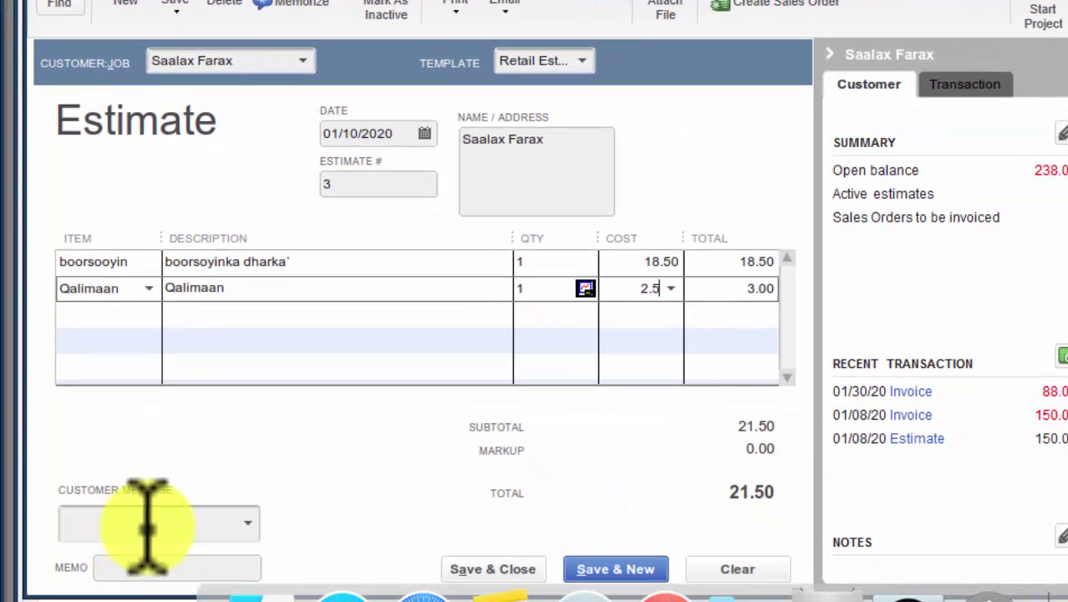
Choose the customer message "waxan filiayna inaad ku qancdo qiimaha albtayada" and save and close the estimate, skipping the spelling check
click(247, 517)
click(247, 522)
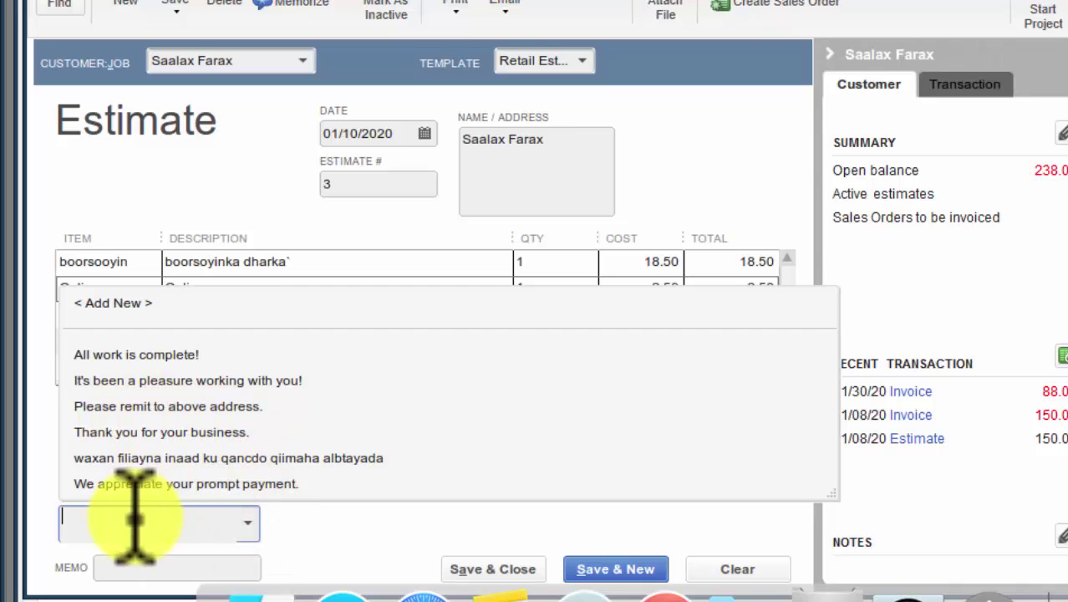
text(waxan r)
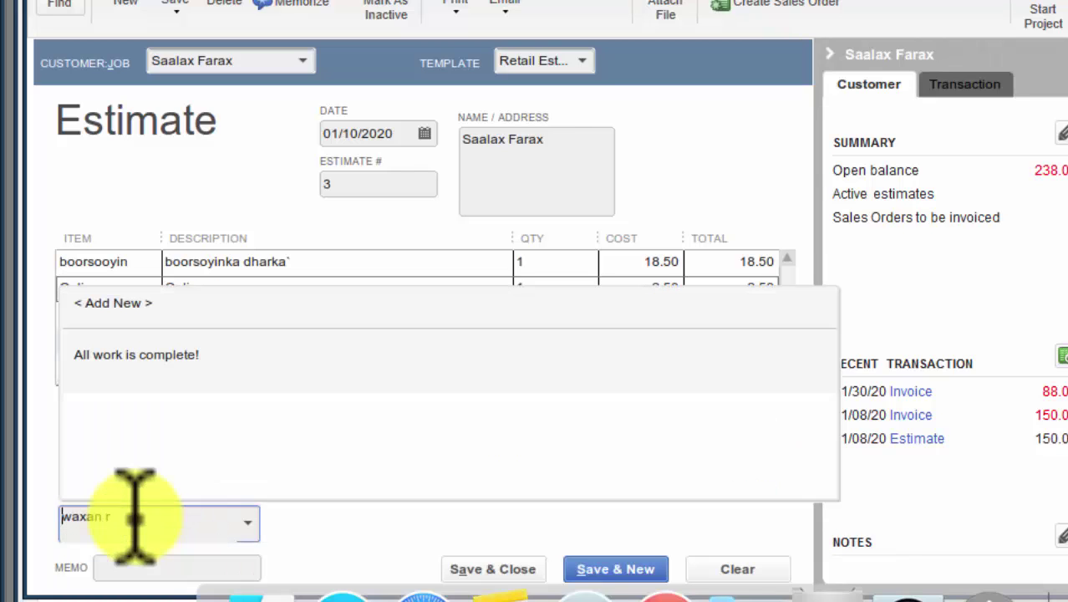
text(aj)
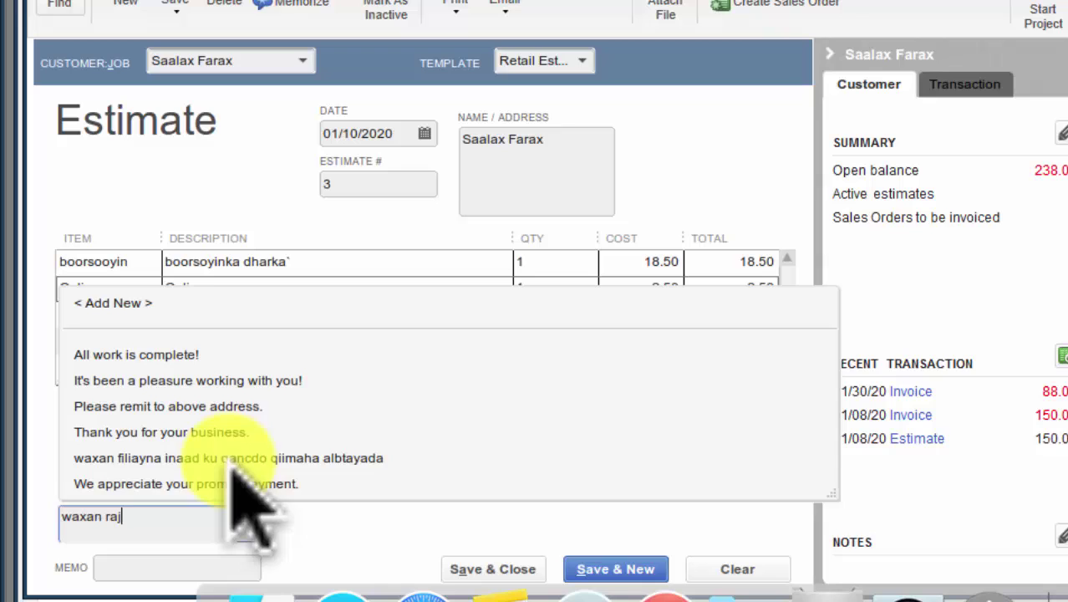
click(230, 459)
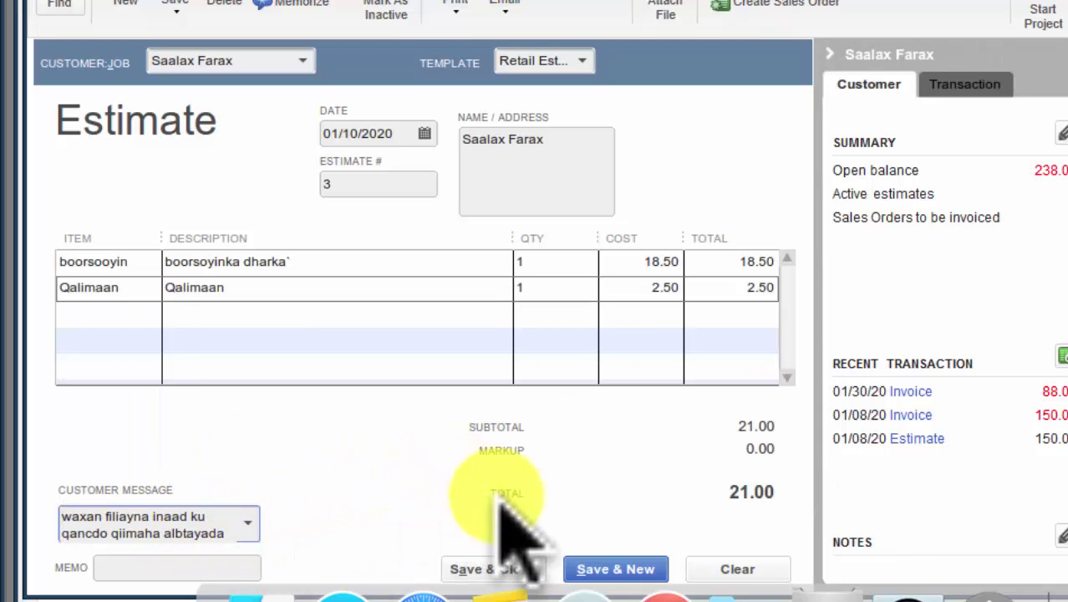
click(502, 569)
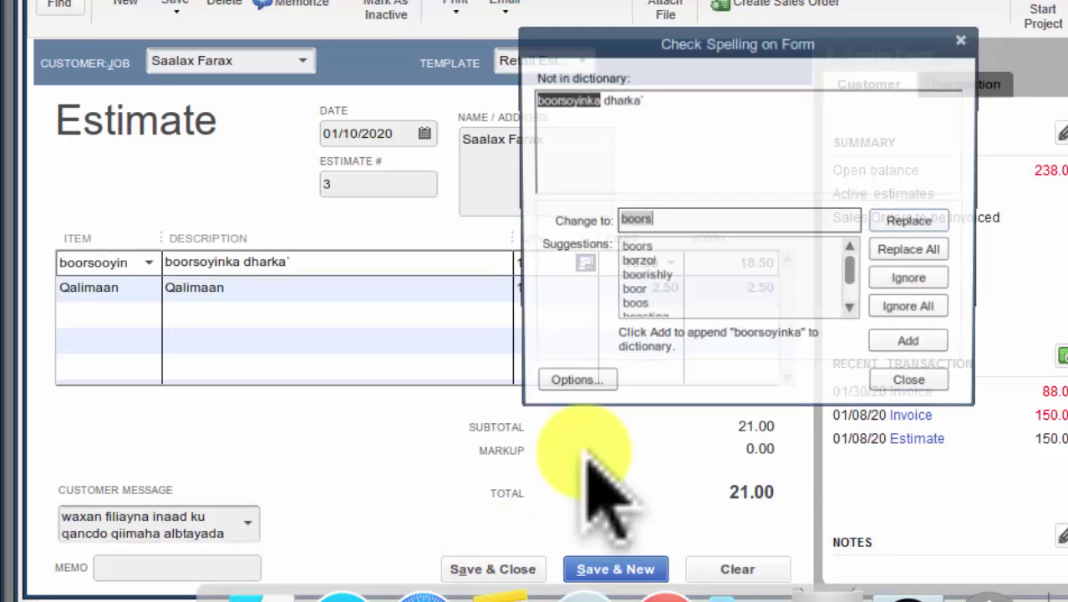
click(923, 384)
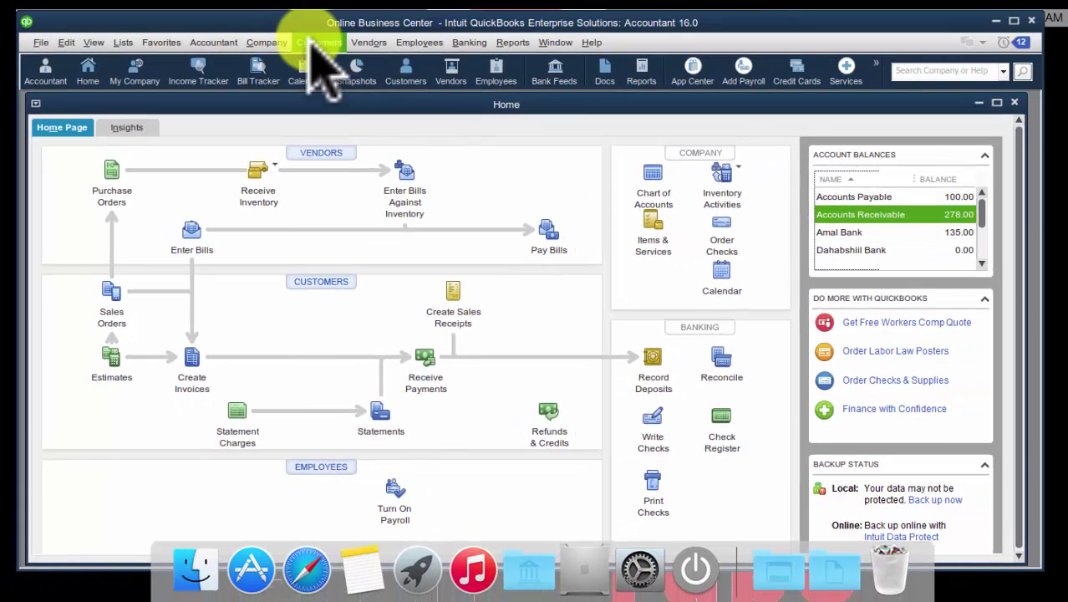
Open the Customer Center and display the record of the customer the estimate was made for
click(319, 41)
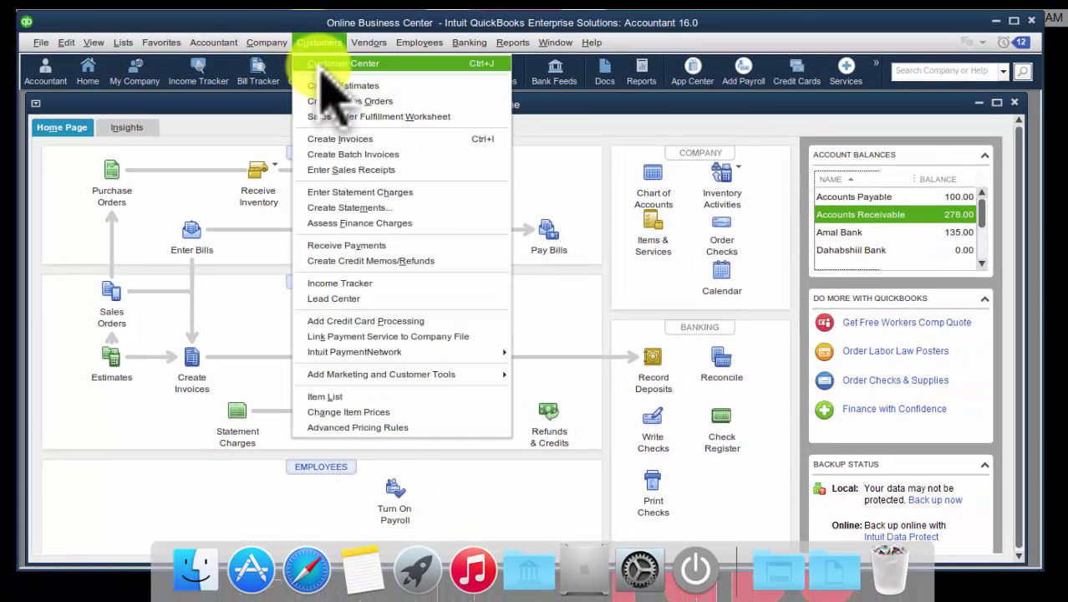
key(Escape)
click(329, 280)
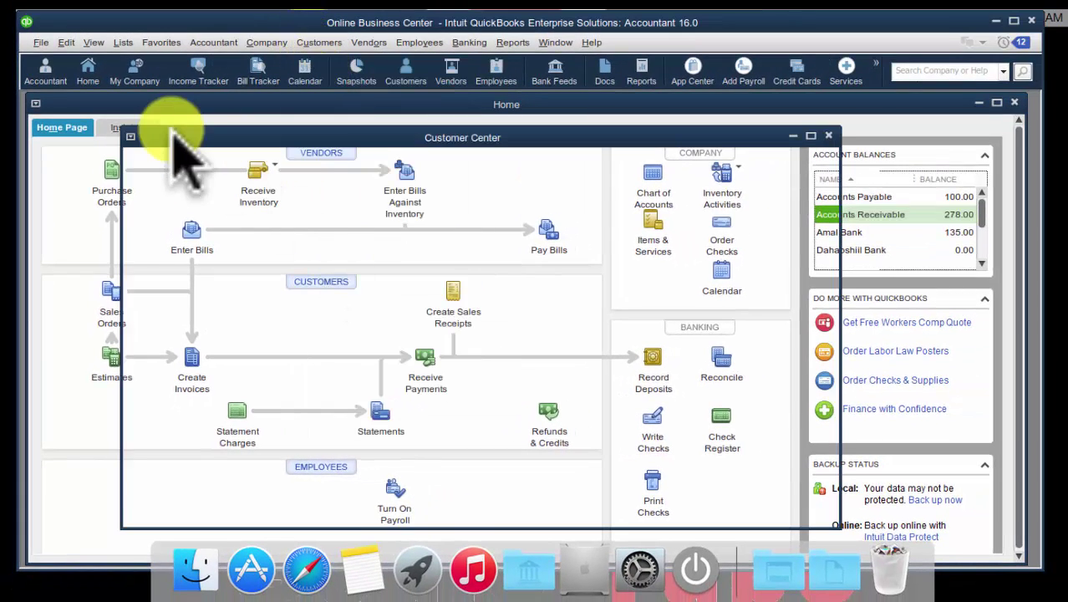
click(166, 190)
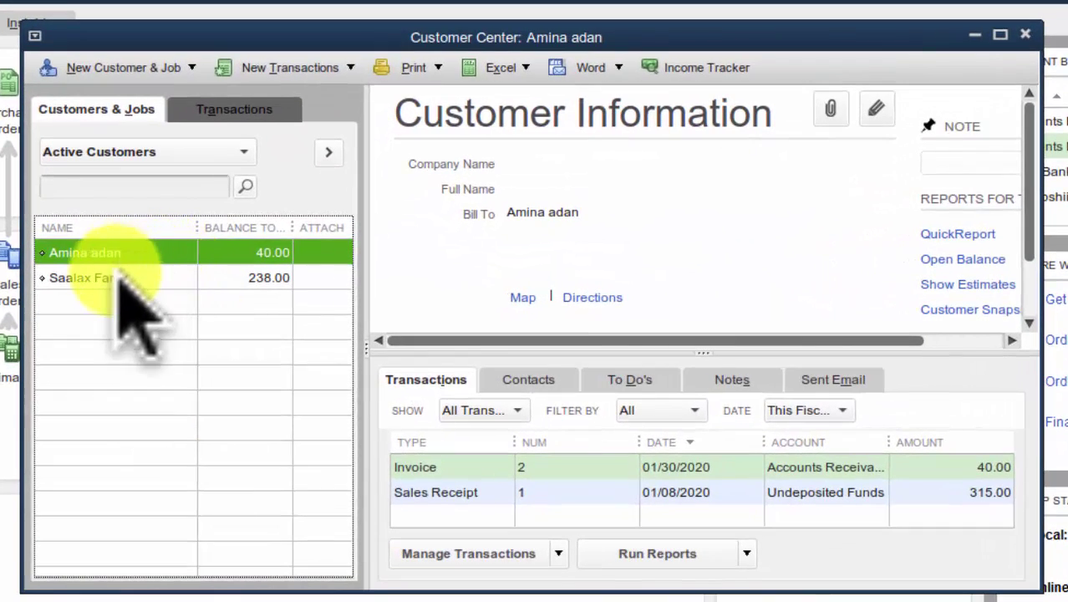
click(169, 301)
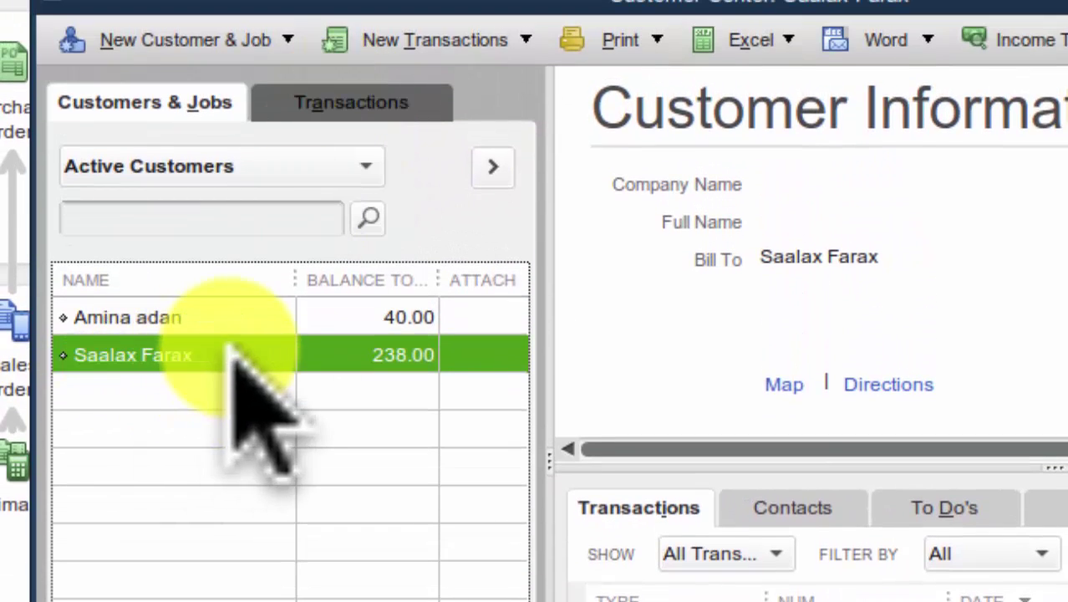
Review the customer transactions by type, looking at the invoices and returning to the estimates
click(313, 117)
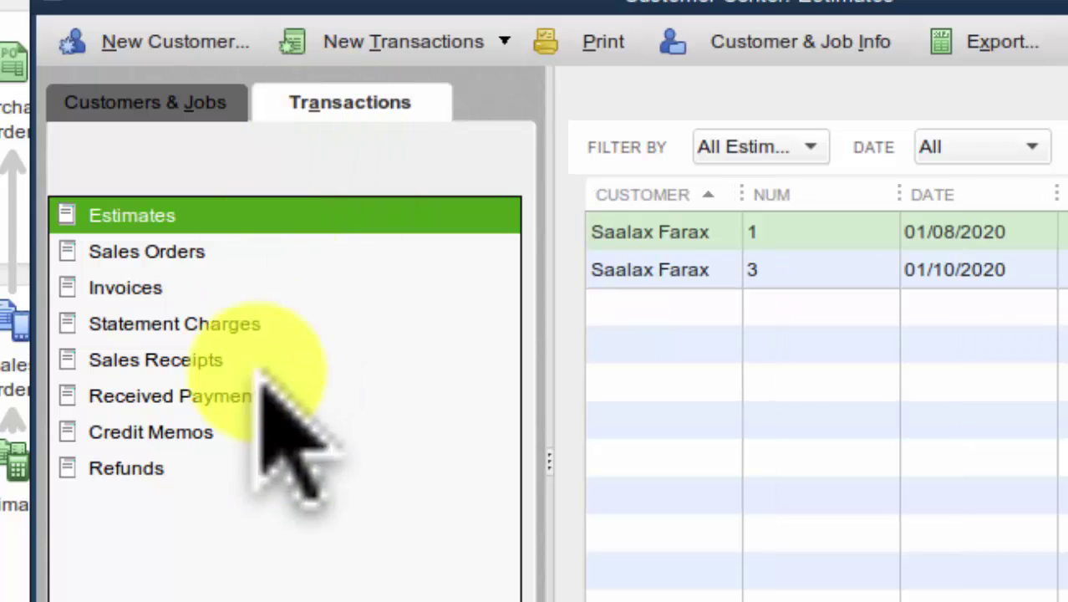
click(165, 284)
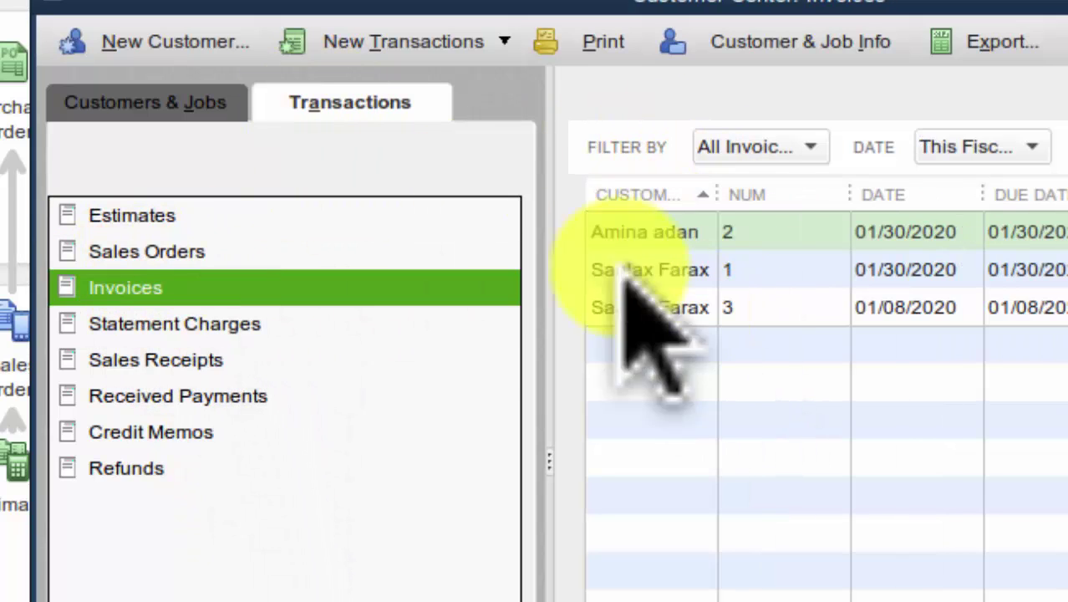
click(143, 217)
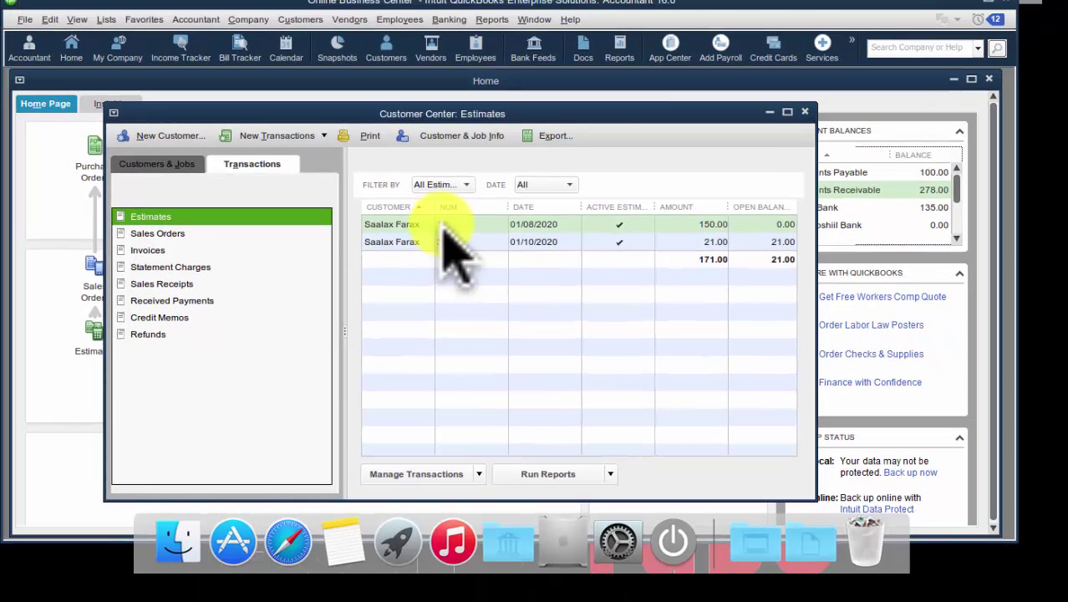
Open the estimate dated 01/08/2020 from the estimates list, then the one dated 01/10/2020, and examine its Qalimaan line
double_click(510, 227)
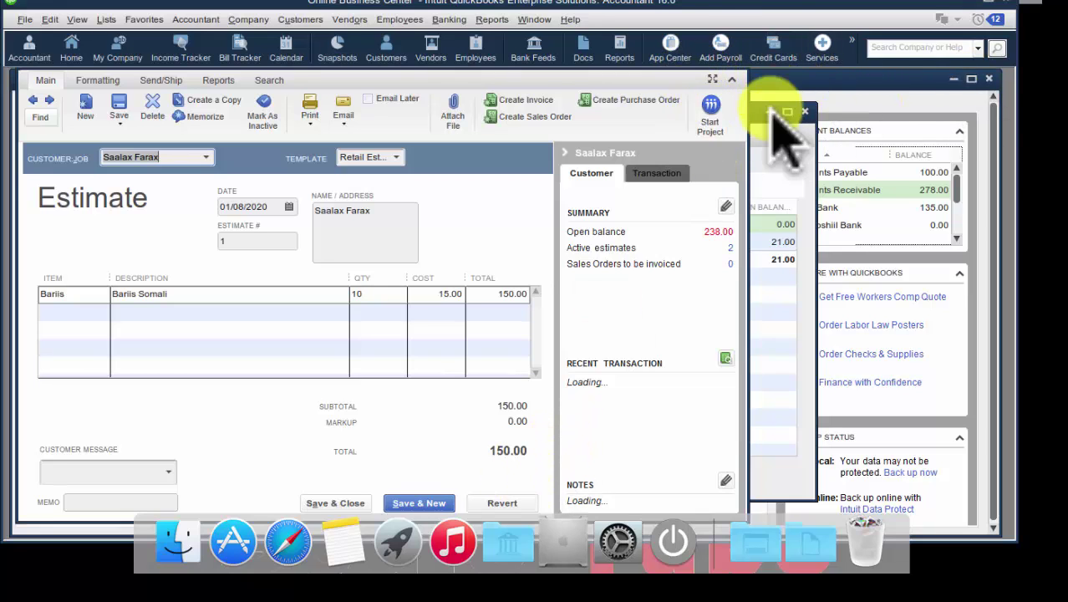
click(300, 19)
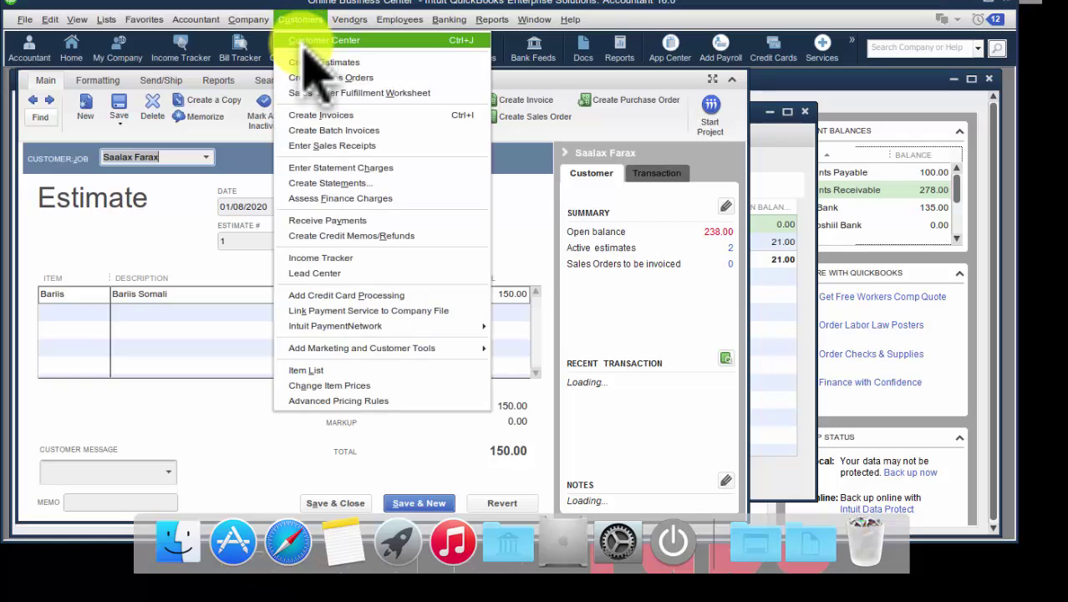
click(305, 41)
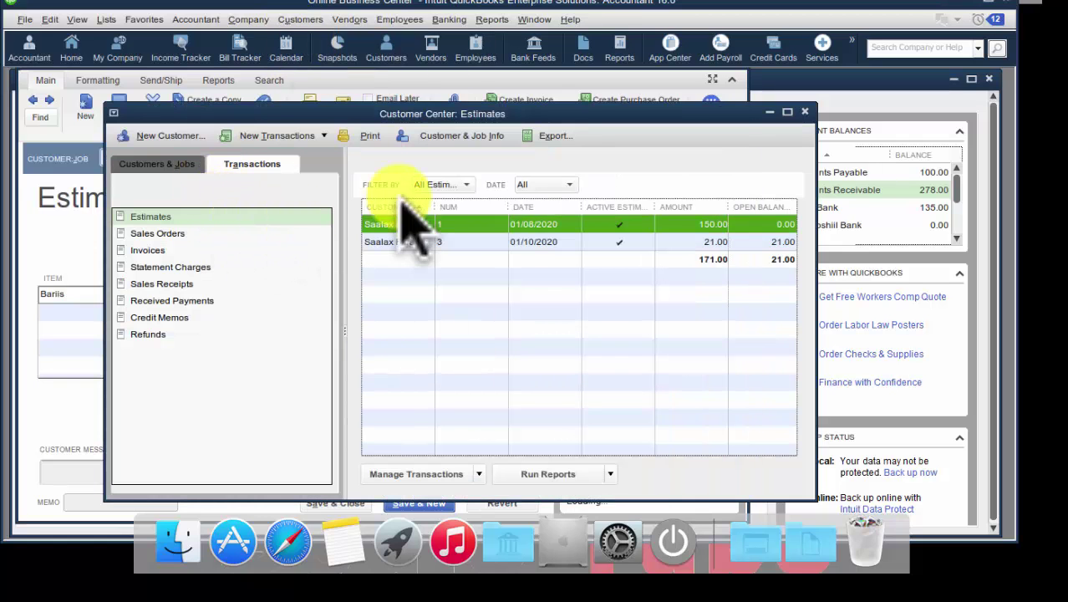
double_click(422, 241)
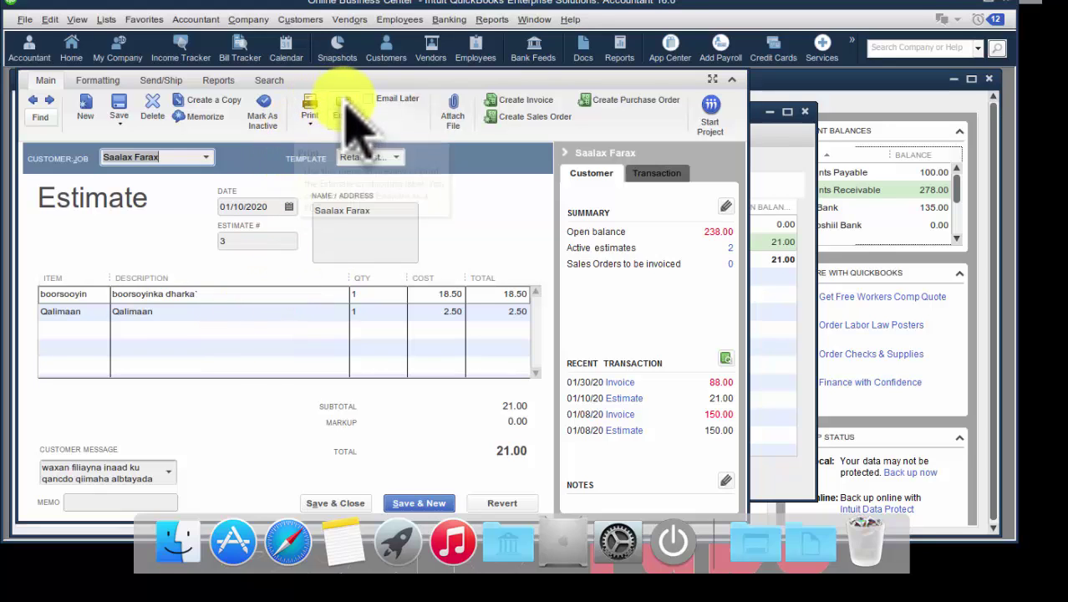
click(203, 312)
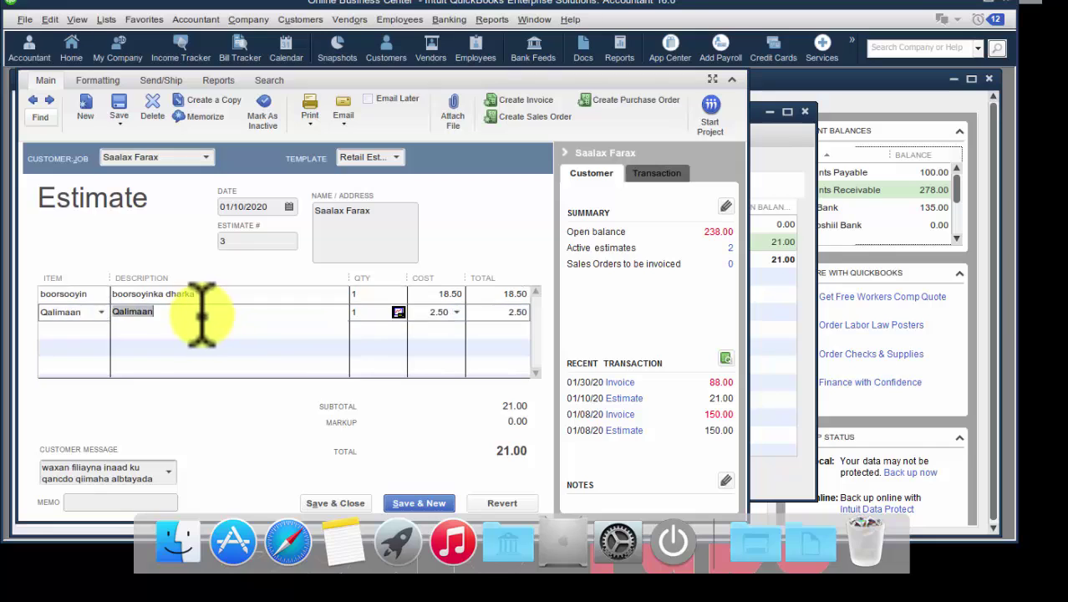